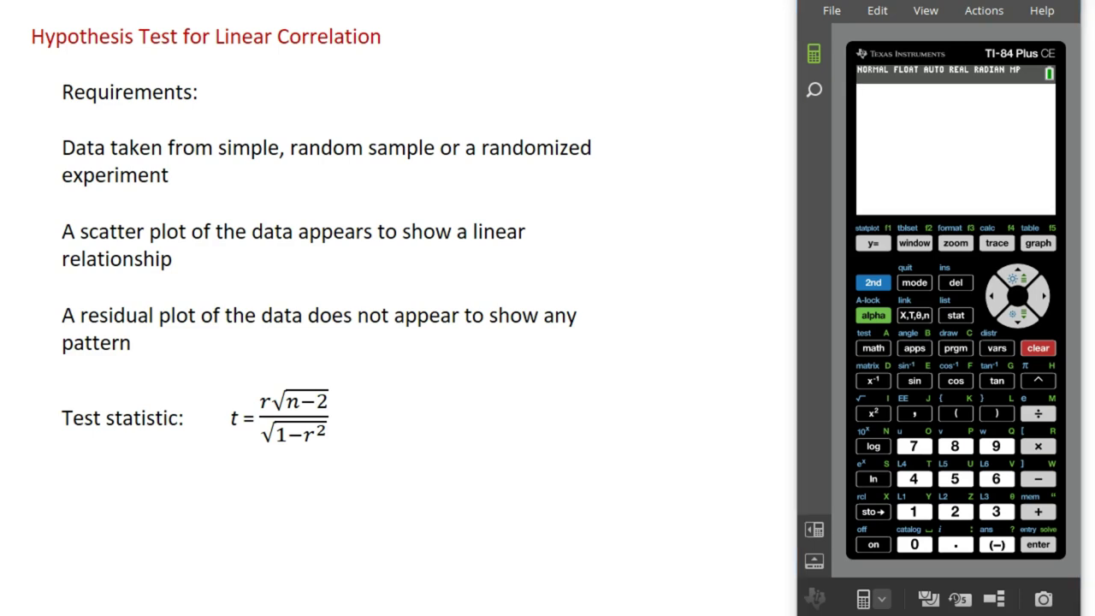
- Annotate r as the Pearson linear correlation coefficient, then advance to the pitcher velocity slide
{"action": "left_click_drag", "start_coordinate": [419, 409], "coordinate": [449, 414]}
{"action": "mouse_move", "coordinate": [439, 419]}
{"action": "left_mouse_down"}
{"action": "mouse_move", "coordinate": [469, 405]}
{"action": "mouse_move", "coordinate": [488, 406]}
{"action": "mouse_move", "coordinate": [485, 420]}
{"action": "mouse_move", "coordinate": [527, 409]}
{"action": "left_mouse_up"}
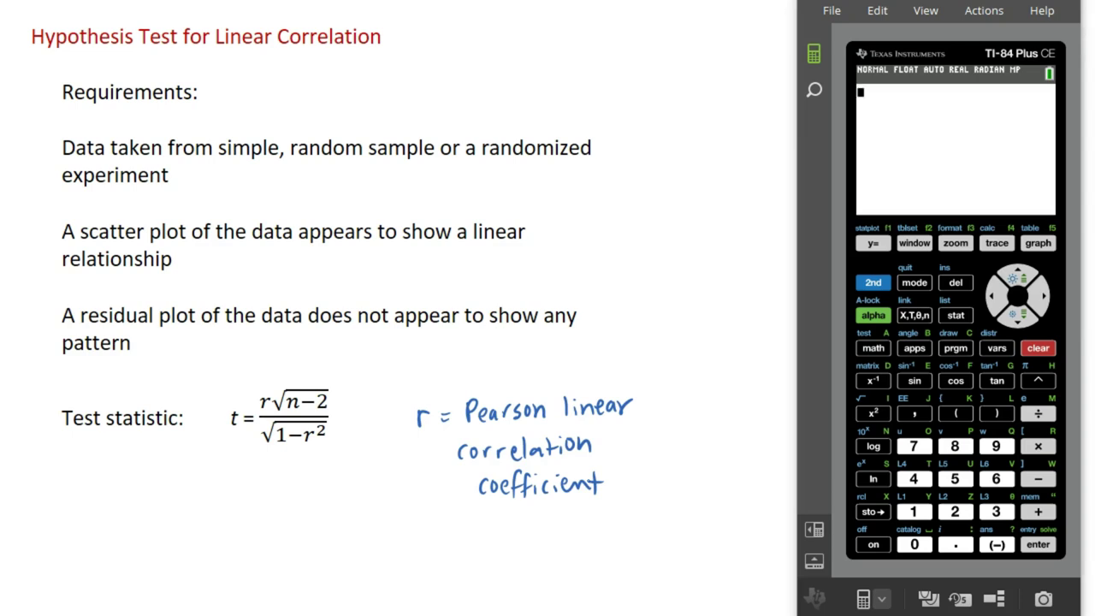
{"action": "key", "text": "Right"}
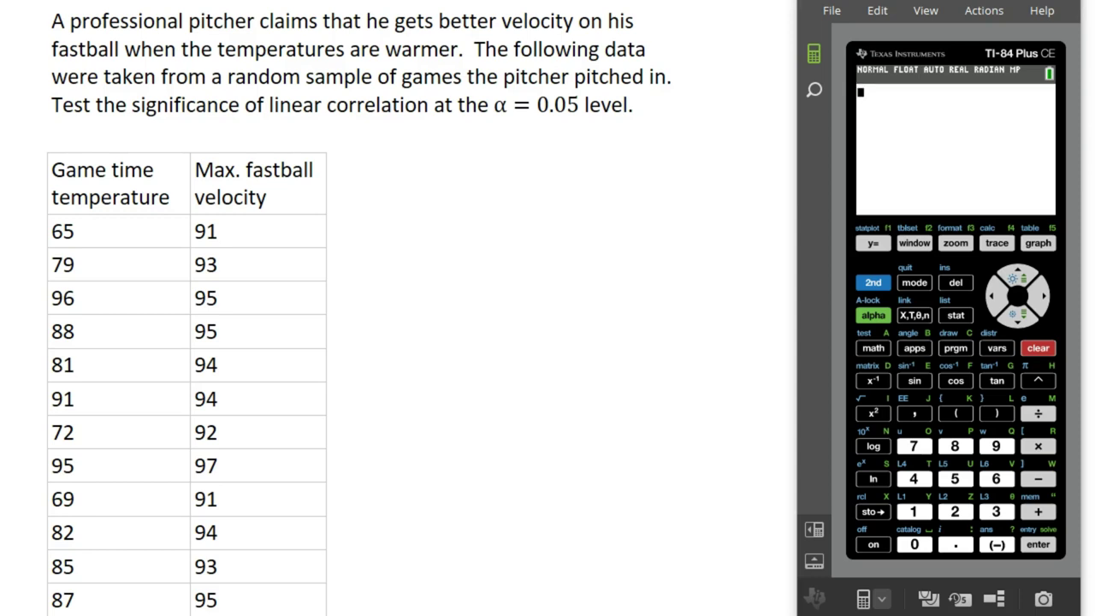
- Handwrite 'H0: no linear correlation, ρ = 0' beside the data table
{"action": "mouse_move", "coordinate": [361, 140]}
{"action": "left_mouse_down"}
{"action": "mouse_move", "coordinate": [361, 159]}
{"action": "mouse_move", "coordinate": [373, 150]}
{"action": "left_mouse_up"}
{"action": "left_click_drag", "start_coordinate": [373, 140], "coordinate": [377, 161]}
{"action": "left_click", "coordinate": [387, 144]}
{"action": "left_click", "coordinate": [388, 151]}
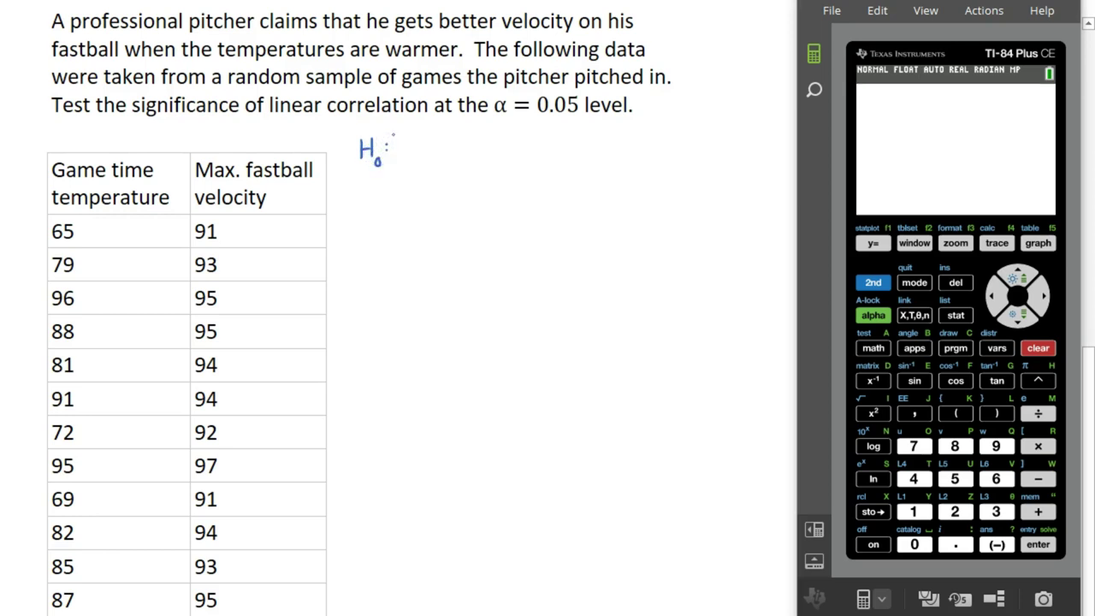
{"action": "left_click_drag", "start_coordinate": [408, 146], "coordinate": [428, 147]}
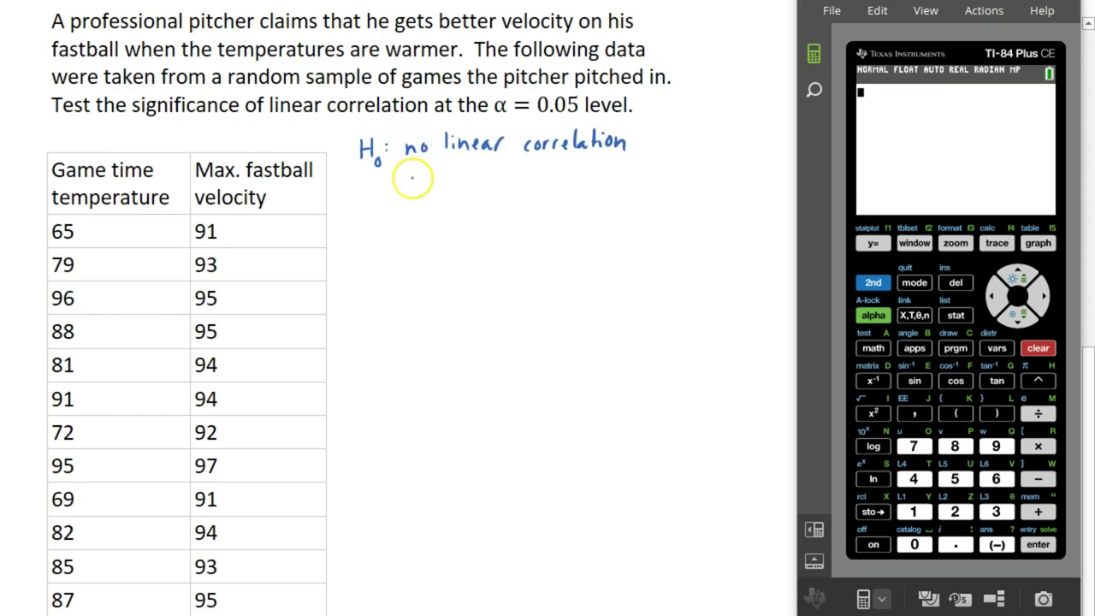
{"action": "left_click_drag", "start_coordinate": [407, 186], "coordinate": [450, 167]}
{"action": "left_click_drag", "start_coordinate": [433, 176], "coordinate": [462, 162]}
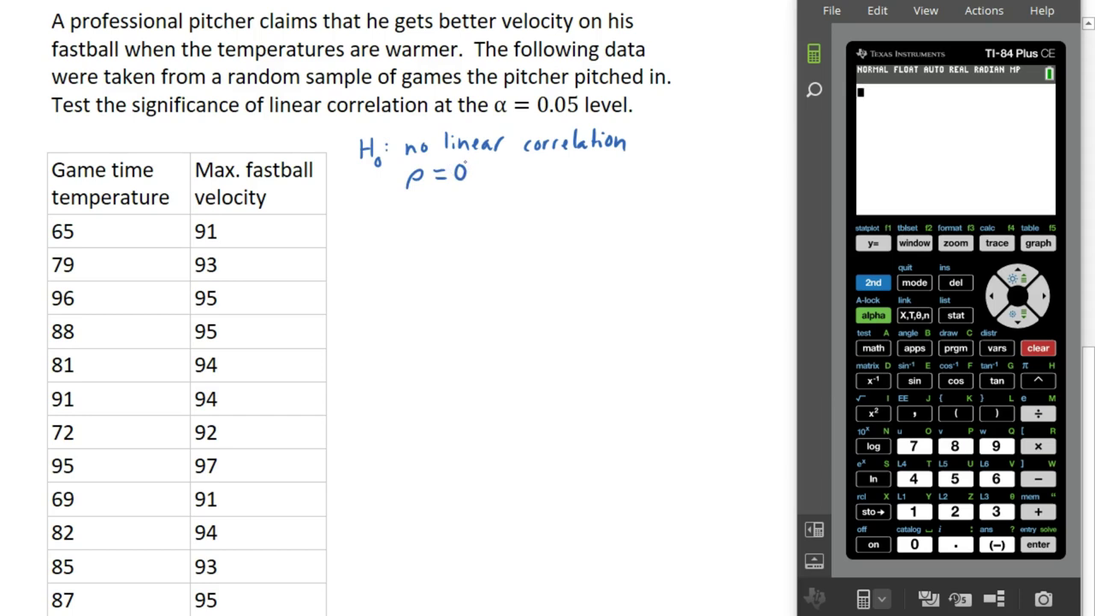
- Start the alternative hypothesis line with 'H1:' below ρ = 0
{"action": "mouse_move", "coordinate": [357, 209]}
{"action": "left_mouse_down"}
{"action": "mouse_move", "coordinate": [358, 226]}
{"action": "mouse_move", "coordinate": [368, 217]}
{"action": "left_mouse_up"}
{"action": "left_click_drag", "start_coordinate": [368, 210], "coordinate": [369, 227]}
{"action": "left_click", "coordinate": [382, 226]}
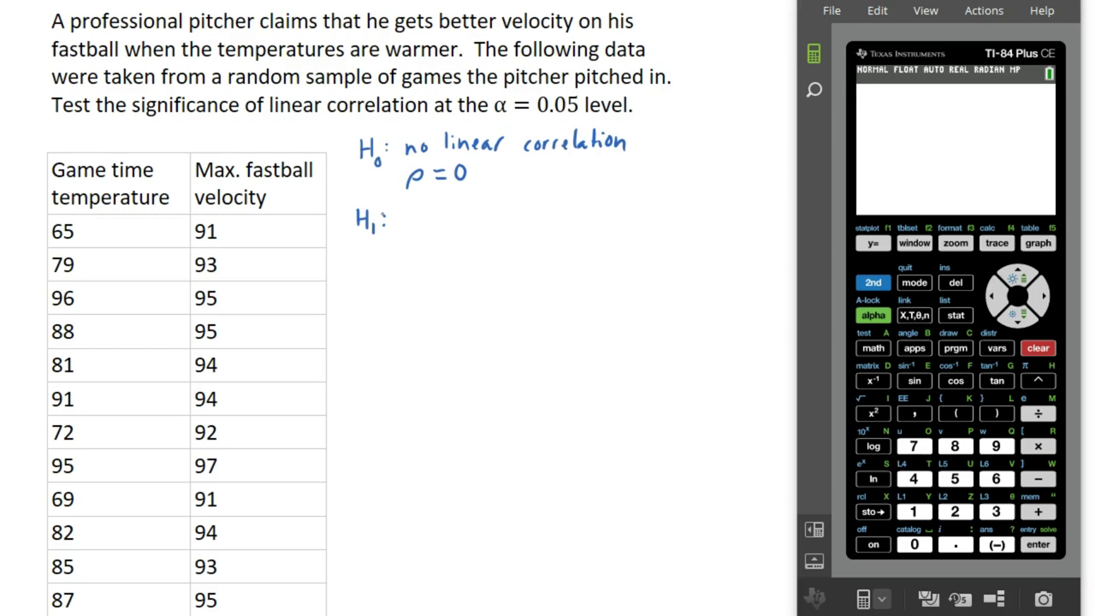
- Handwrite 'positive linear correlation, ρ > 0' after H1:
{"action": "mouse_move", "coordinate": [411, 214]}
{"action": "left_mouse_down"}
{"action": "mouse_move", "coordinate": [414, 231]}
{"action": "mouse_move", "coordinate": [430, 215]}
{"action": "mouse_move", "coordinate": [438, 226]}
{"action": "mouse_move", "coordinate": [462, 214]}
{"action": "mouse_move", "coordinate": [398, 264]}
{"action": "mouse_move", "coordinate": [461, 233]}
{"action": "left_mouse_up"}
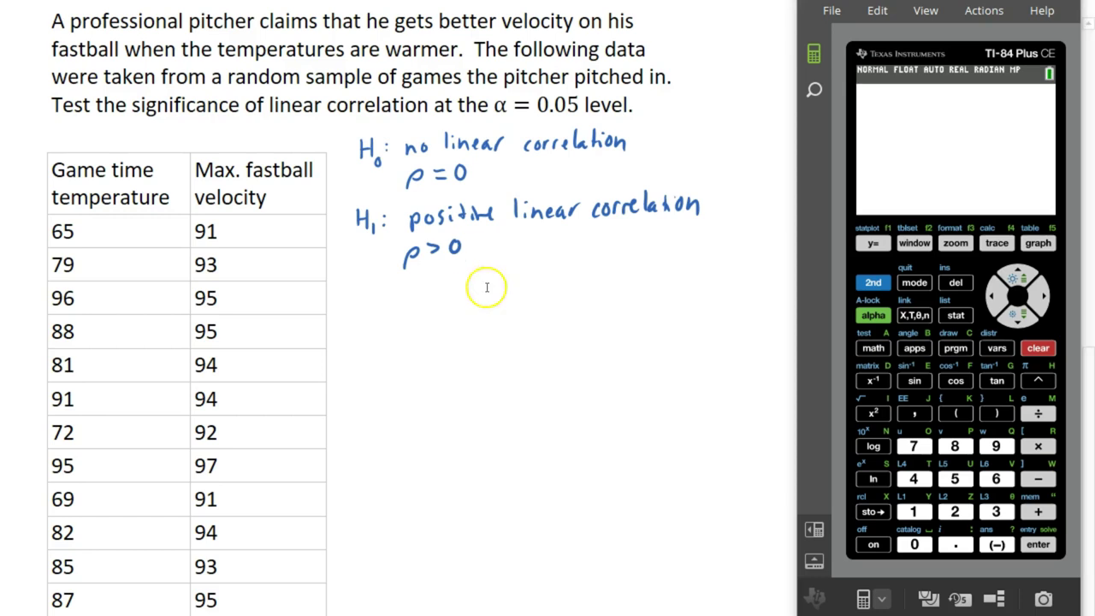
- Open the STAT list editor and clear all old values from L2 and L1
{"action": "left_click", "coordinate": [957, 316]}
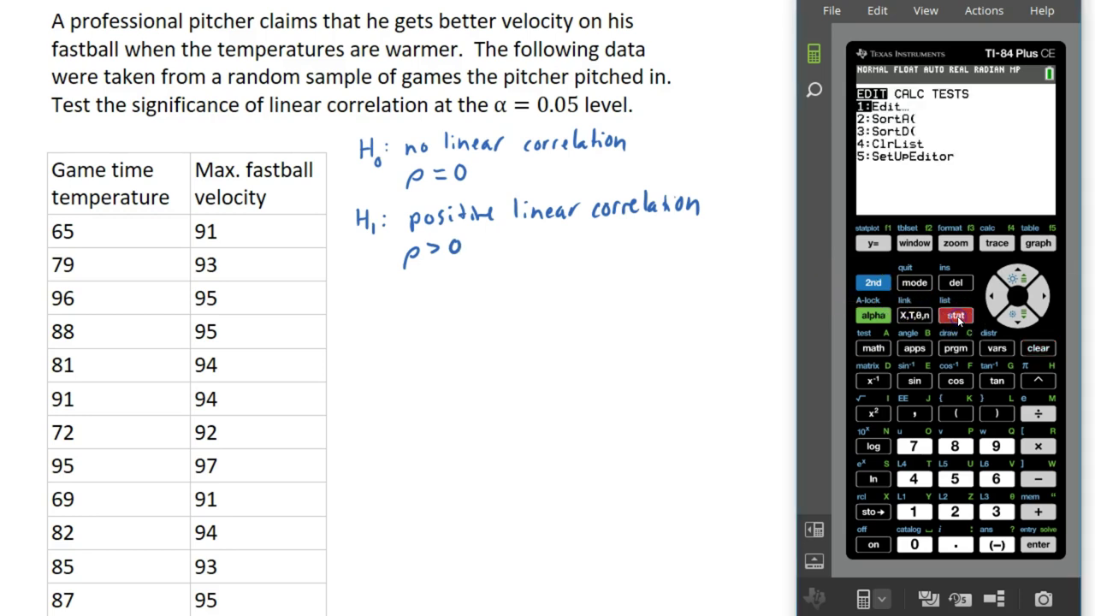
{"action": "left_click", "coordinate": [1038, 545]}
{"action": "left_click", "coordinate": [1018, 271]}
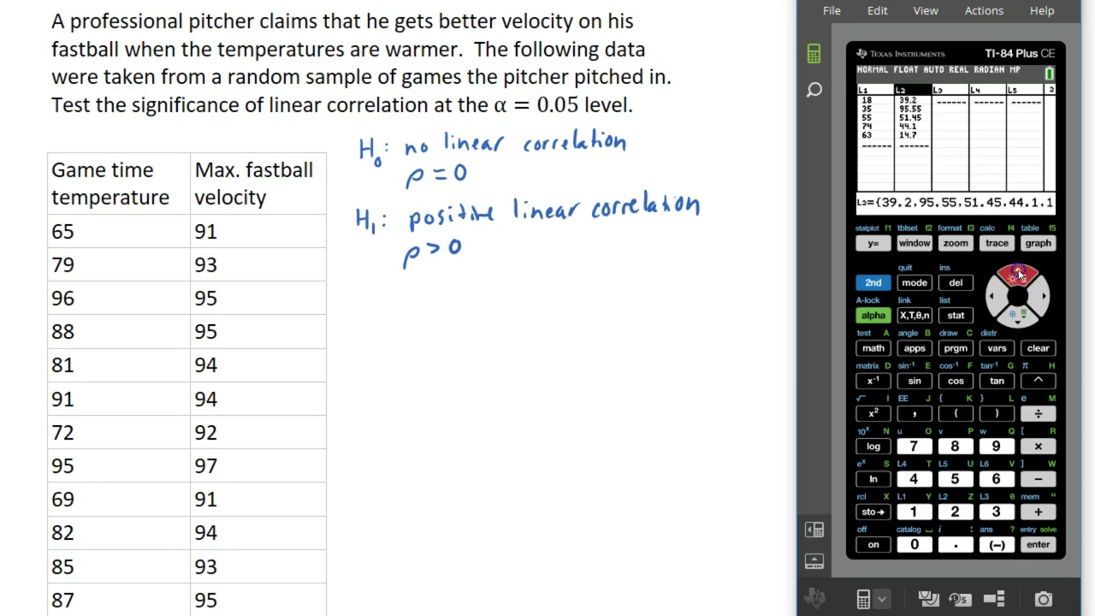
{"action": "left_click", "coordinate": [1036, 344]}
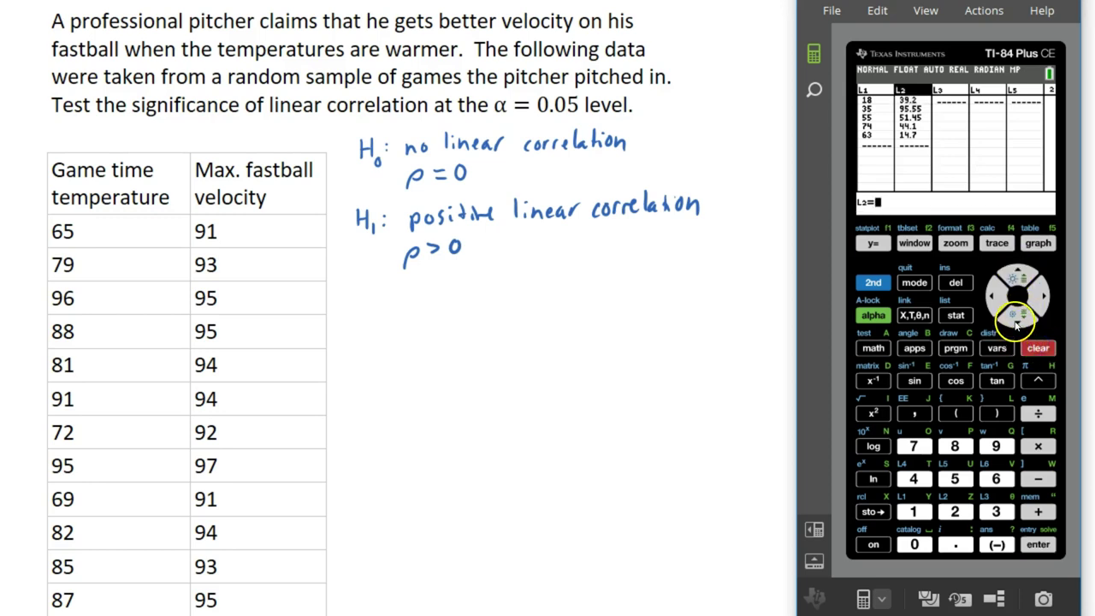
{"action": "left_click", "coordinate": [1018, 317]}
{"action": "left_click", "coordinate": [998, 296]}
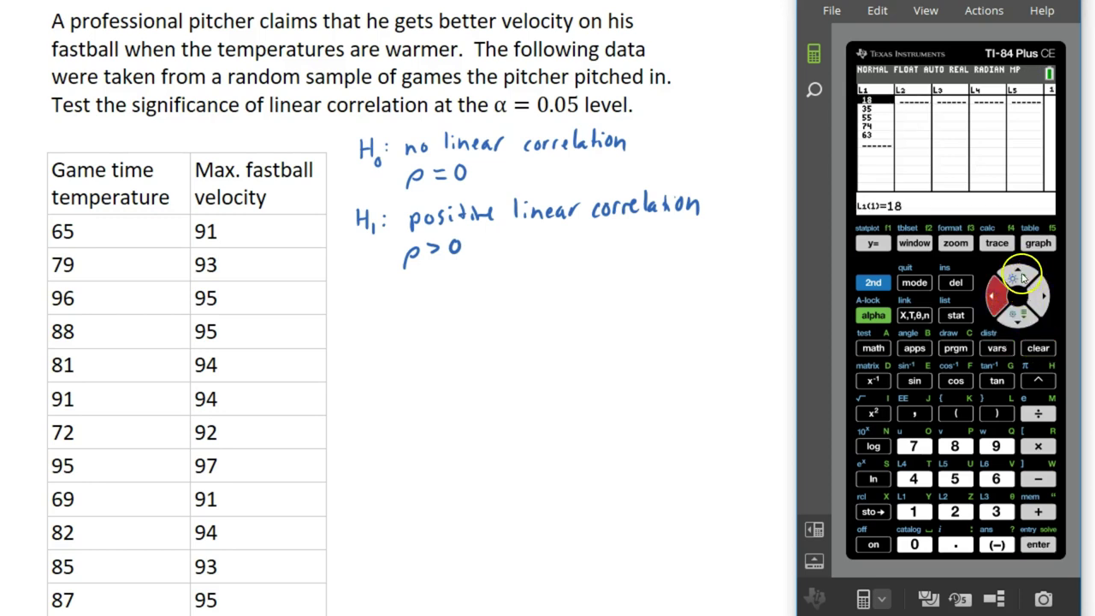
{"action": "left_click", "coordinate": [1018, 273]}
{"action": "left_click", "coordinate": [1036, 347]}
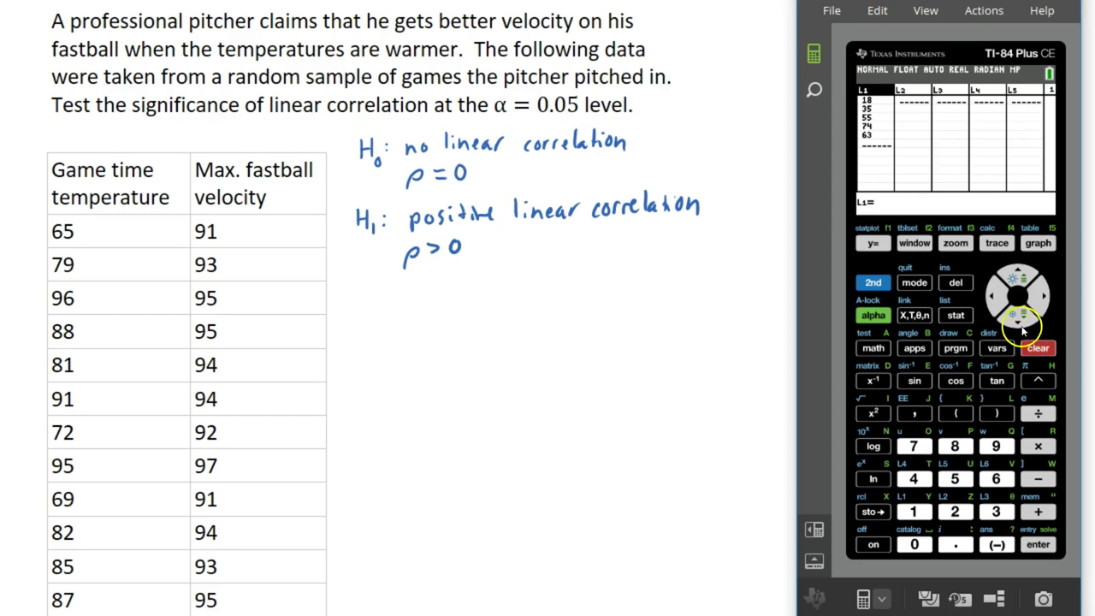
{"action": "left_click", "coordinate": [1016, 318]}
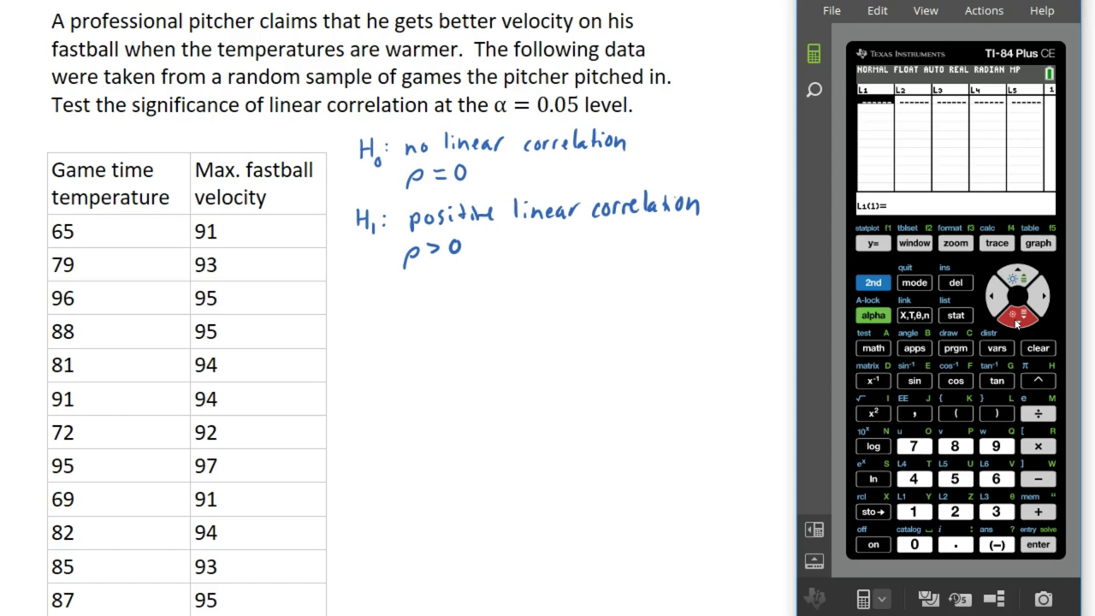
- Enter temperatures 65, 79, 96 … 87 into L1 and velocities 91, 93, 95 … 95 into L2
{"action": "type", "text": "65 79 96 88 81 9"}
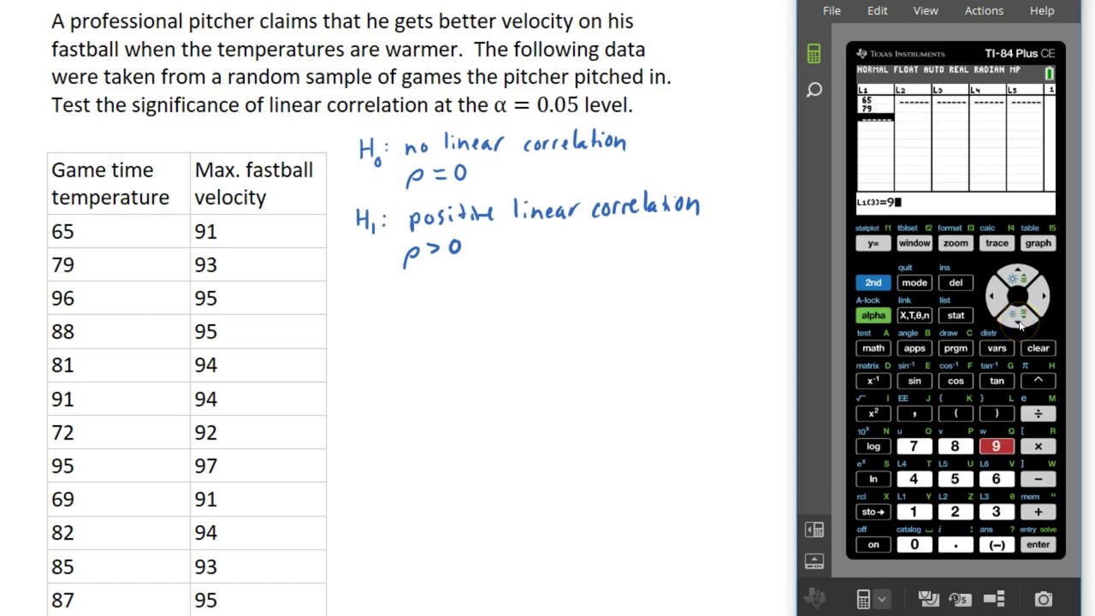
{"action": "type", "text": "1 72 95 69 82 85 "}
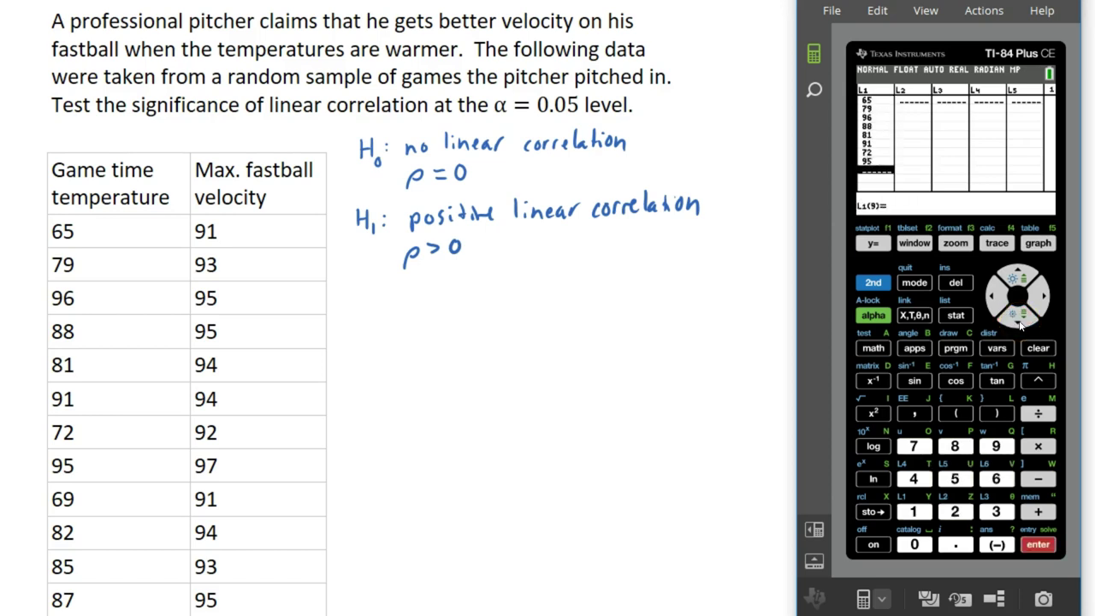
{"action": "type", "text": "87"}
{"action": "key", "text": "Right"}
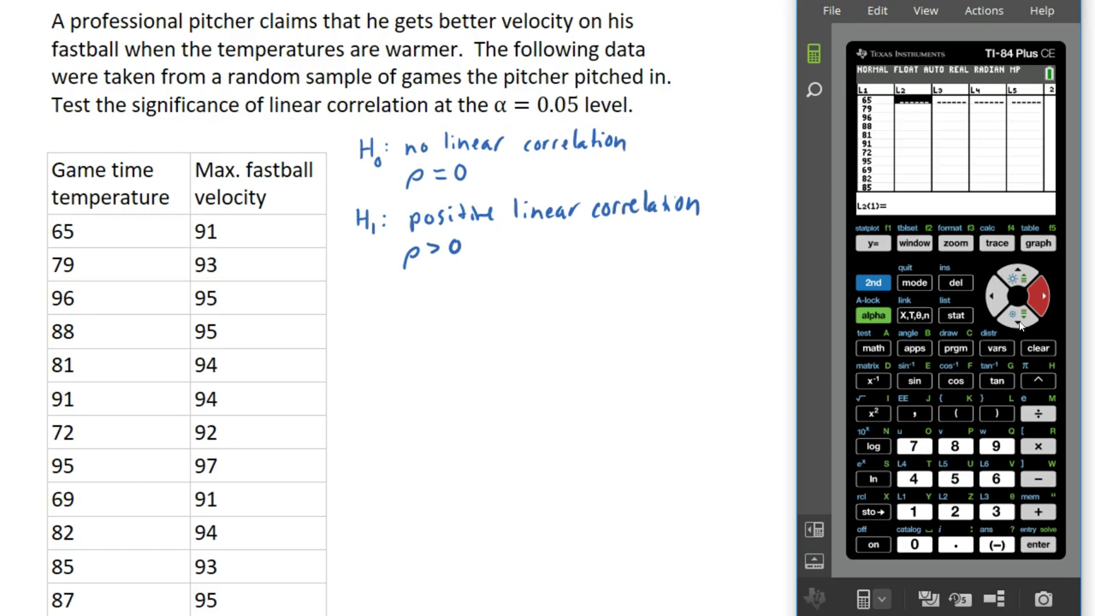
{"action": "type", "text": "91"}
{"action": "key", "text": "Return"}
{"action": "type", "text": "93"}
{"action": "key", "text": "Return"}
{"action": "type", "text": "95"}
{"action": "key", "text": "Return"}
{"action": "type", "text": "9"}
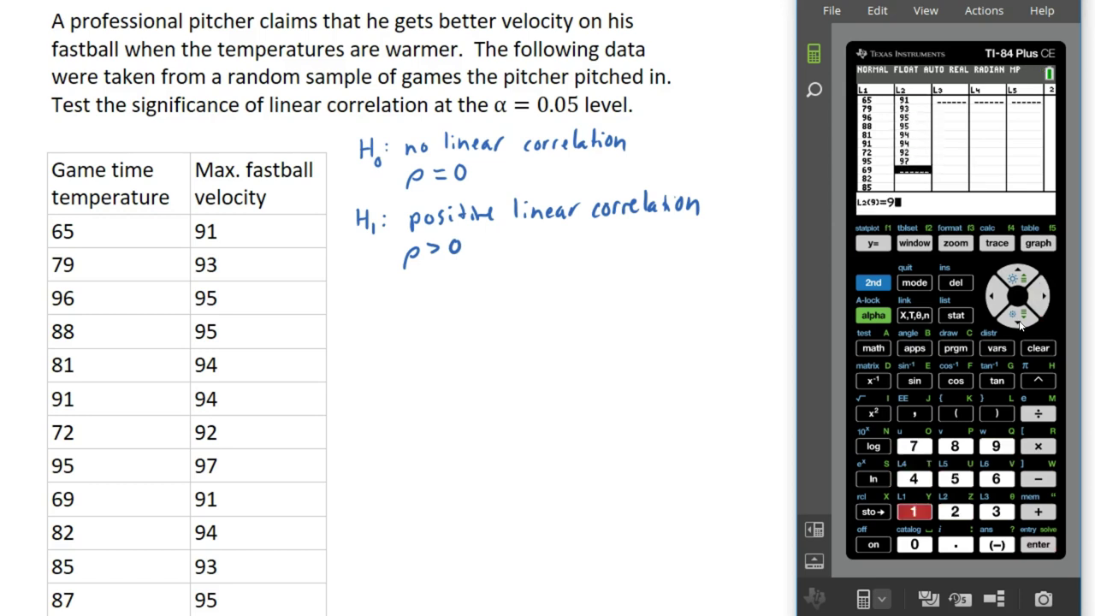
{"action": "type", "text": "5 94 94 92 97 91 94 93 95"}
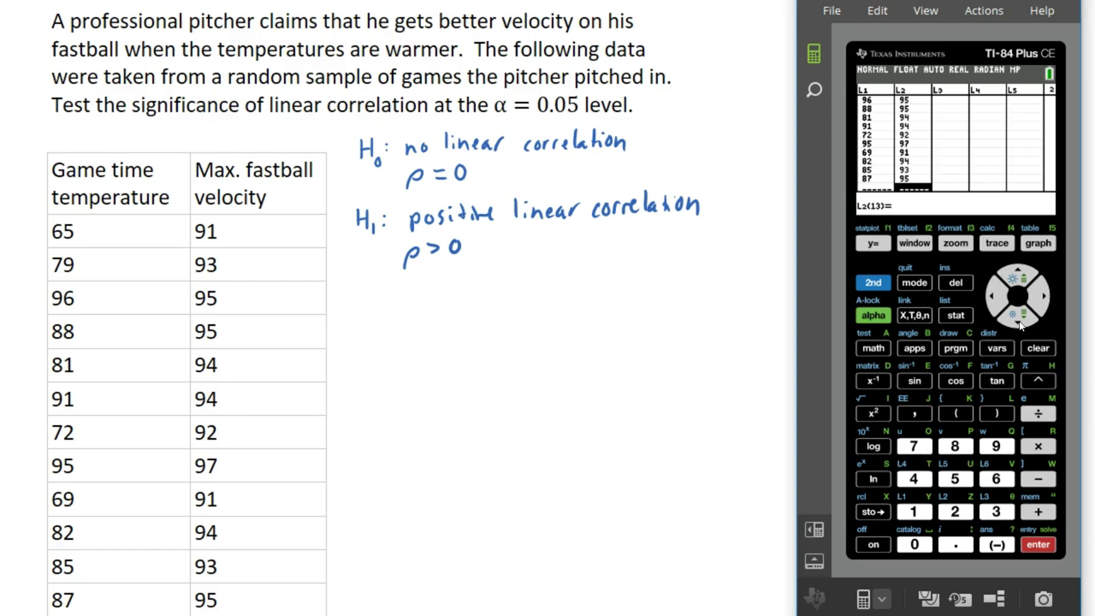